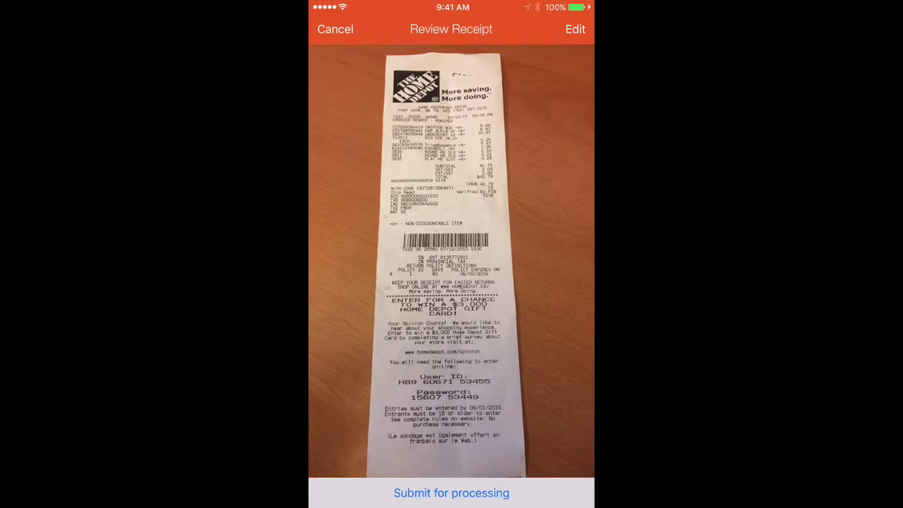
Add the description "Office expenses for new office" to the Home Depot receipt, save it and submit the receipt for processing.
click(575, 29)
click(452, 451)
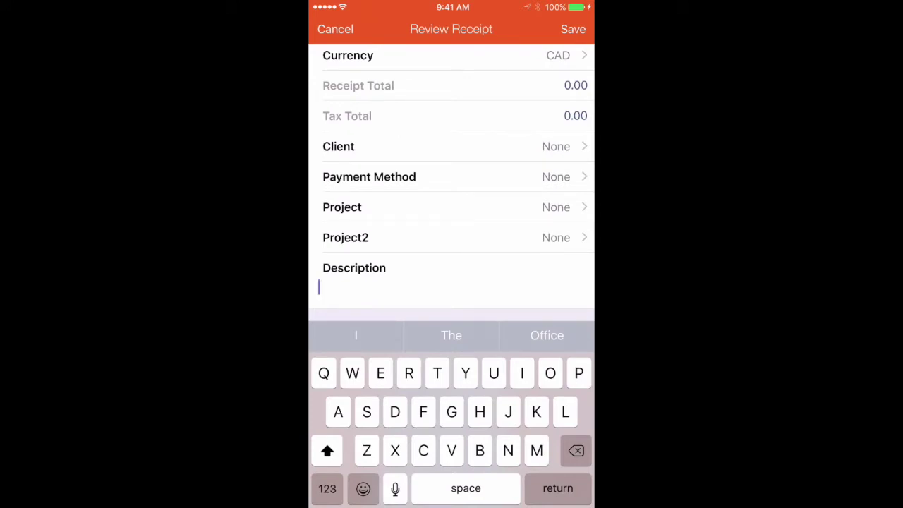
text(O)
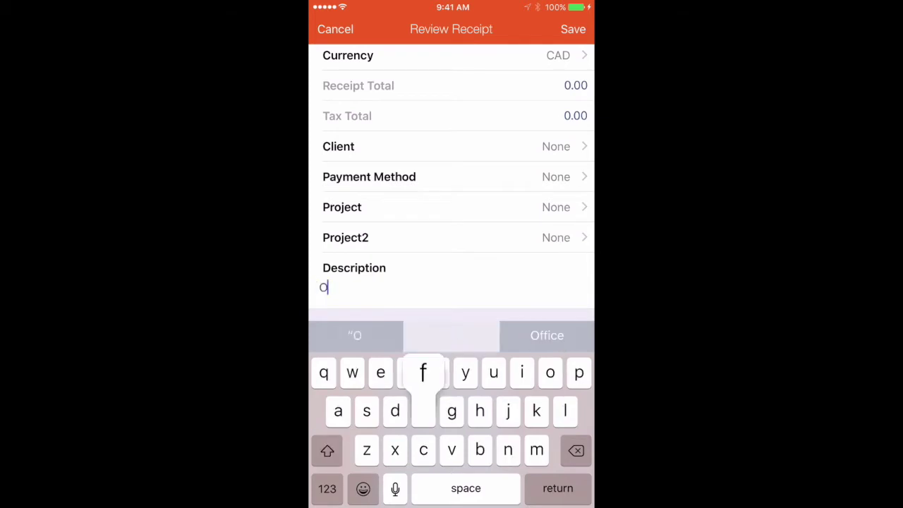
text(ffice exp)
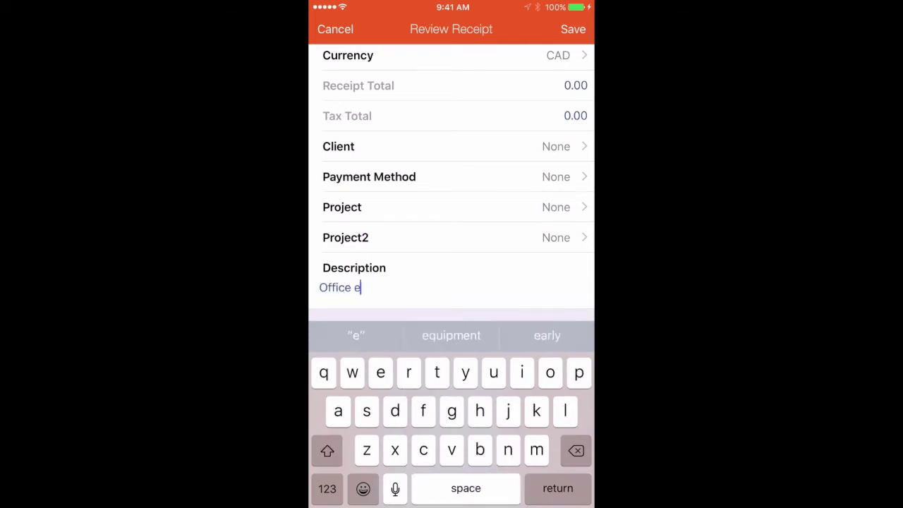
click(452, 336)
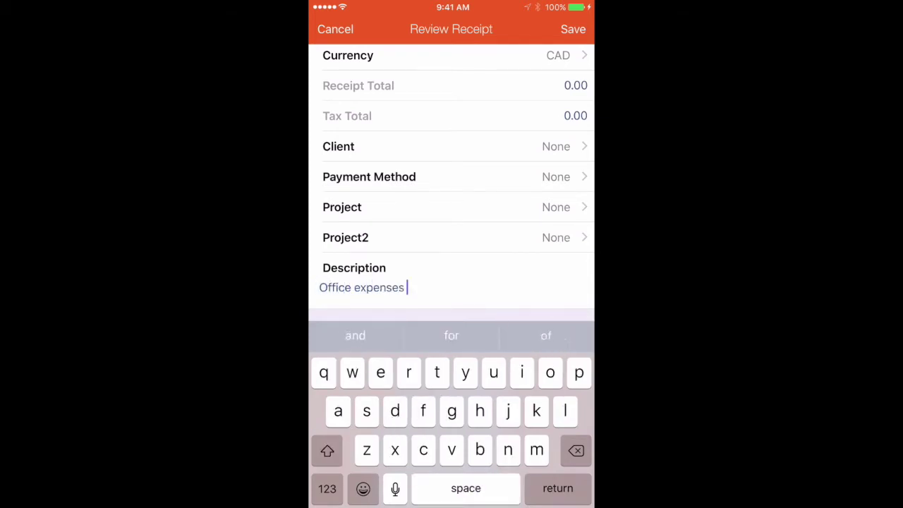
text(for new office)
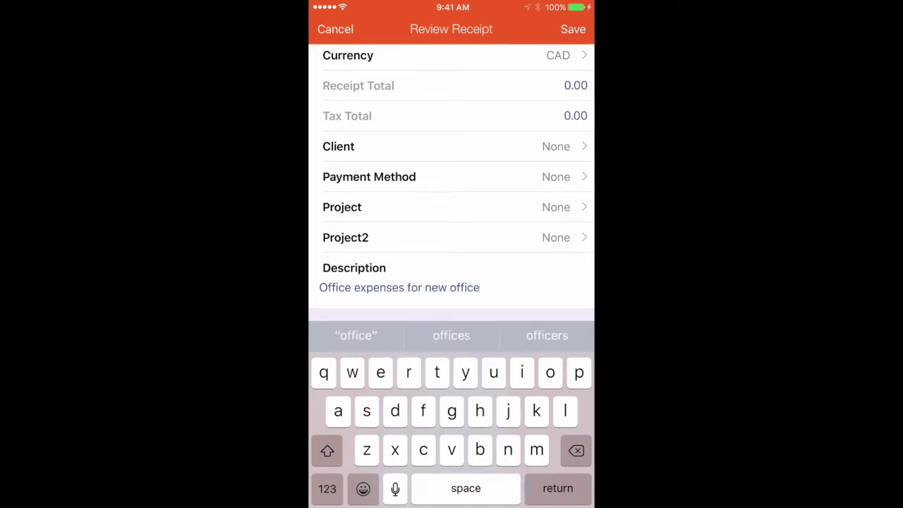
click(573, 29)
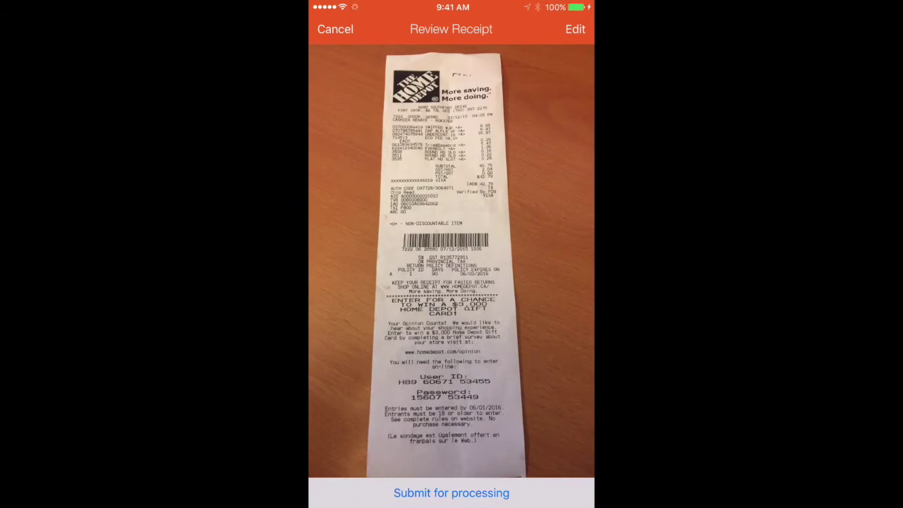
click(452, 493)
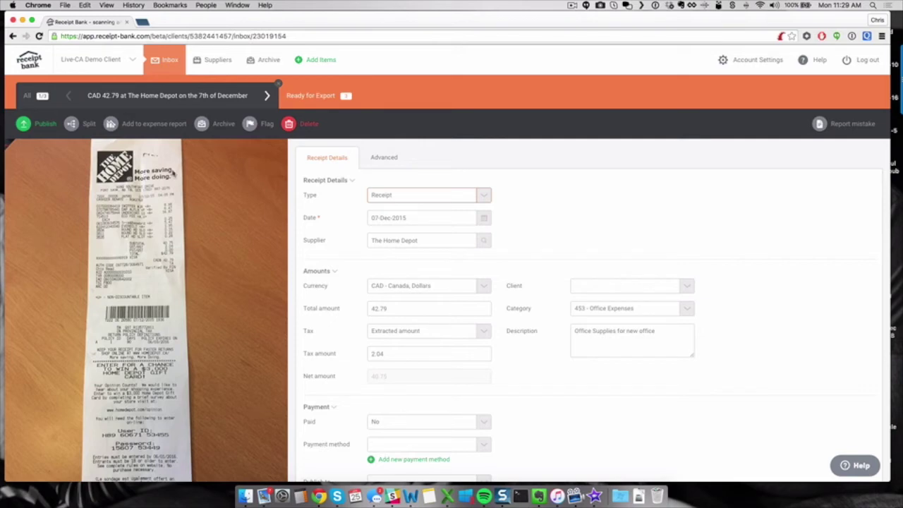
Review the Home Depot receipt's extracted details, the available expense categories and the description text.
scroll(192, 224, down, 2)
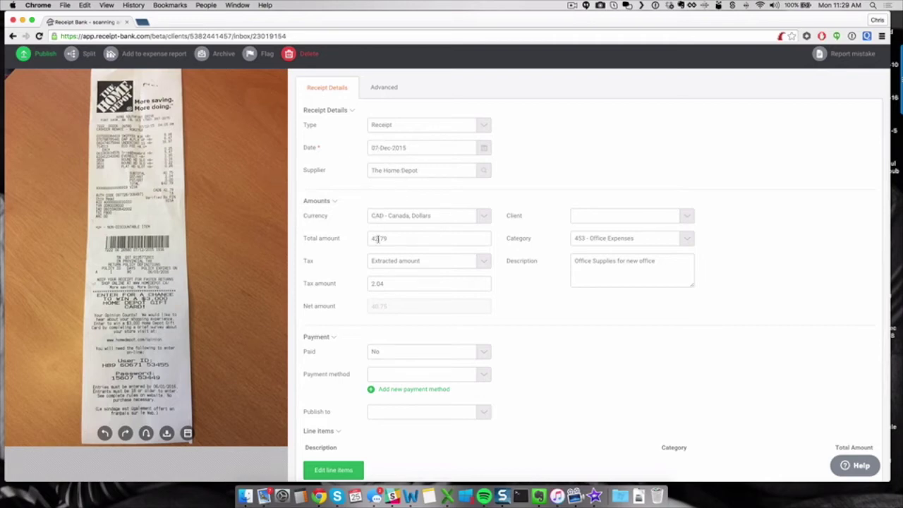
click(93, 144)
click(693, 241)
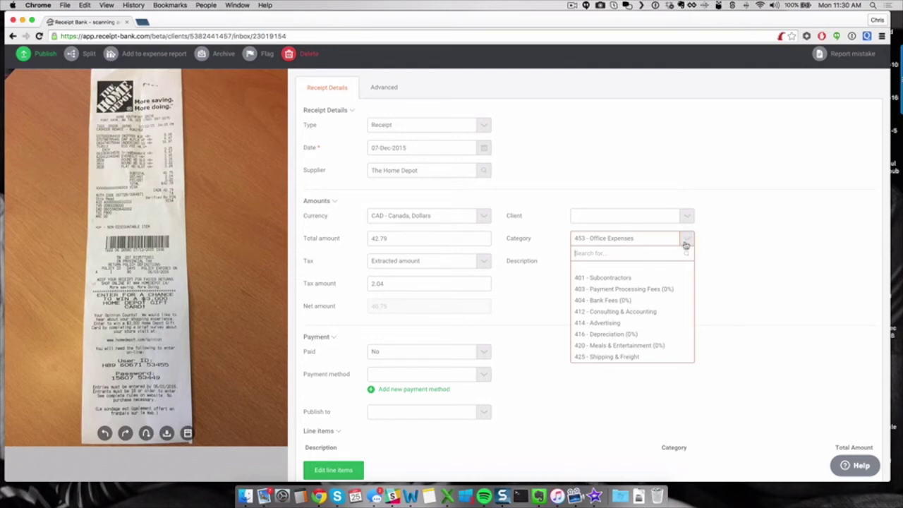
scroll(685, 239, down, 1)
click(743, 214)
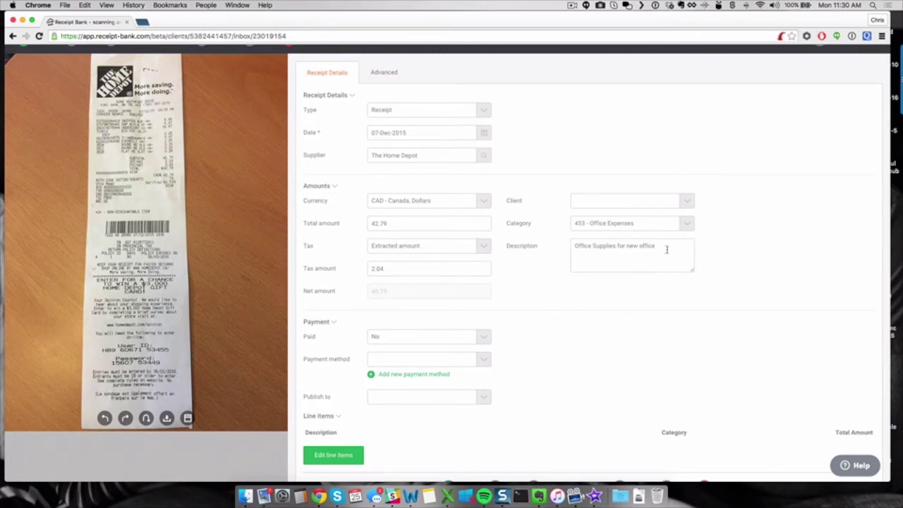
drag(667, 248, 568, 244)
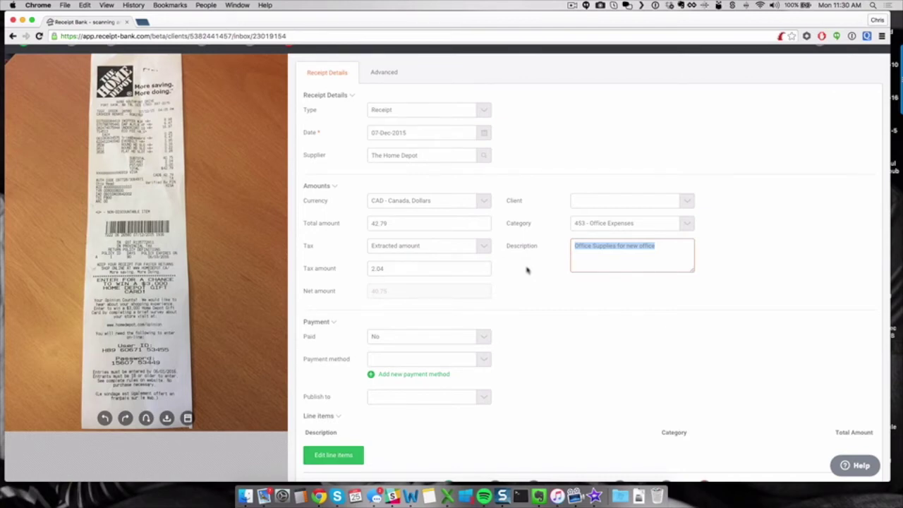
click(547, 266)
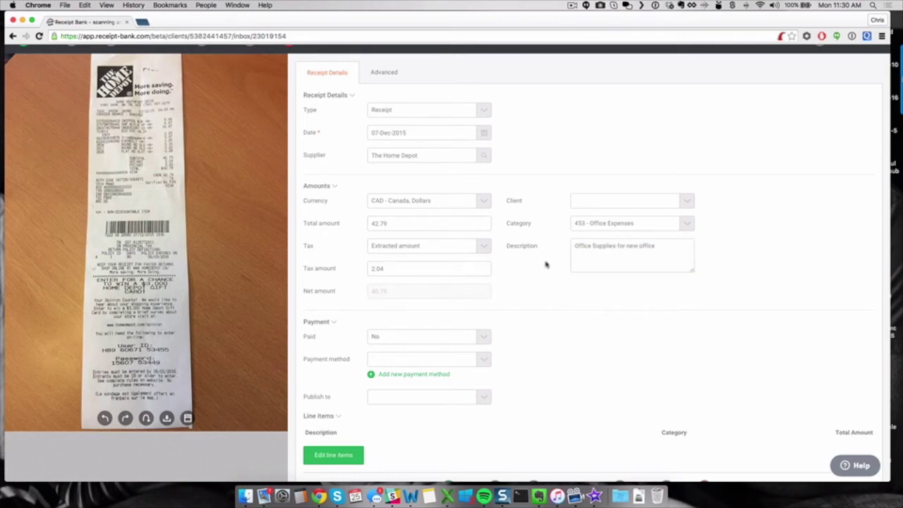
Add the Home Depot receipt to a new expense report for Live-CA Demo Client dated 25 January 2016.
scroll(745, 230, down, 1)
scroll(745, 229, down, 3)
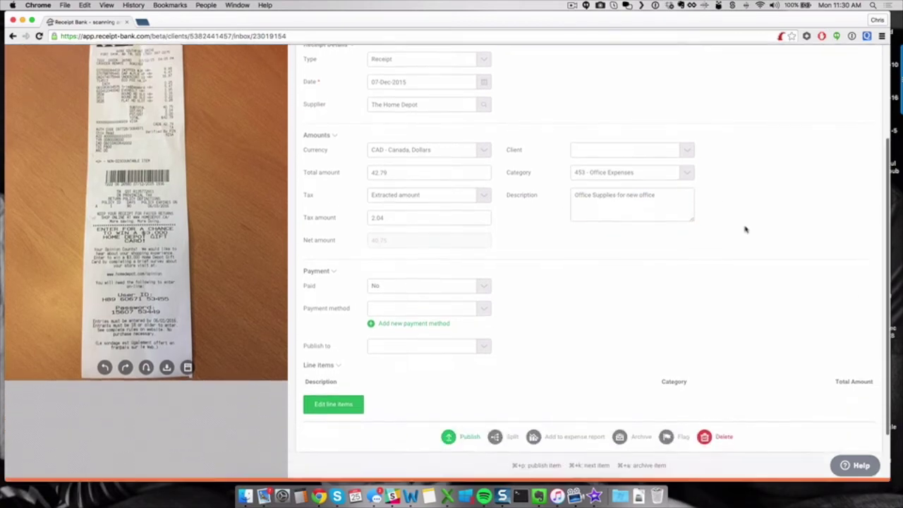
click(564, 442)
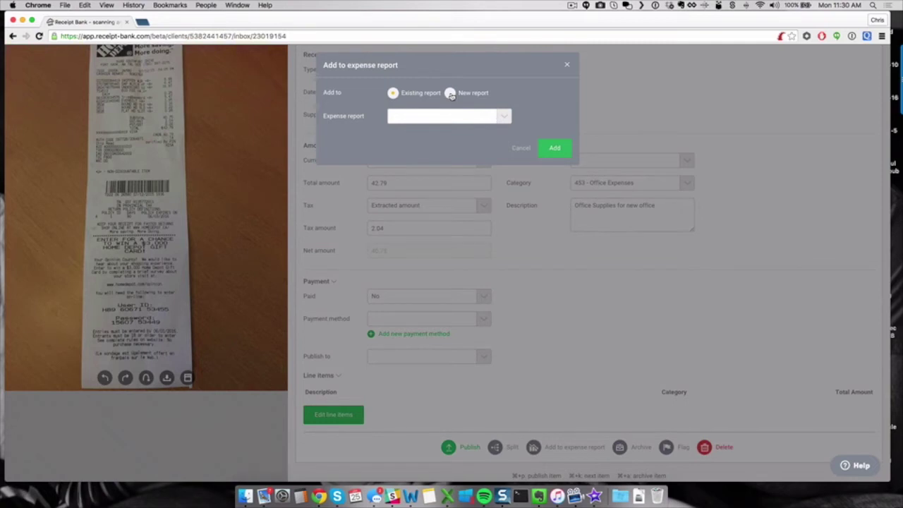
click(450, 93)
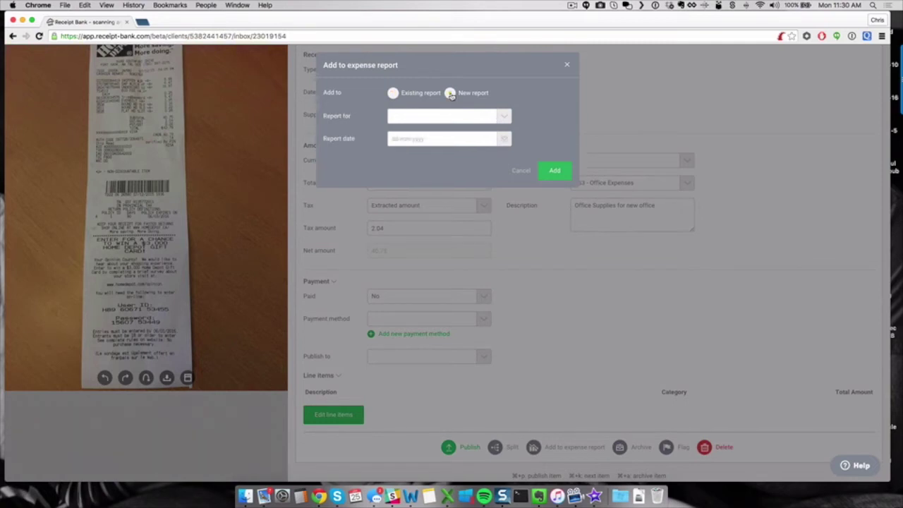
click(506, 117)
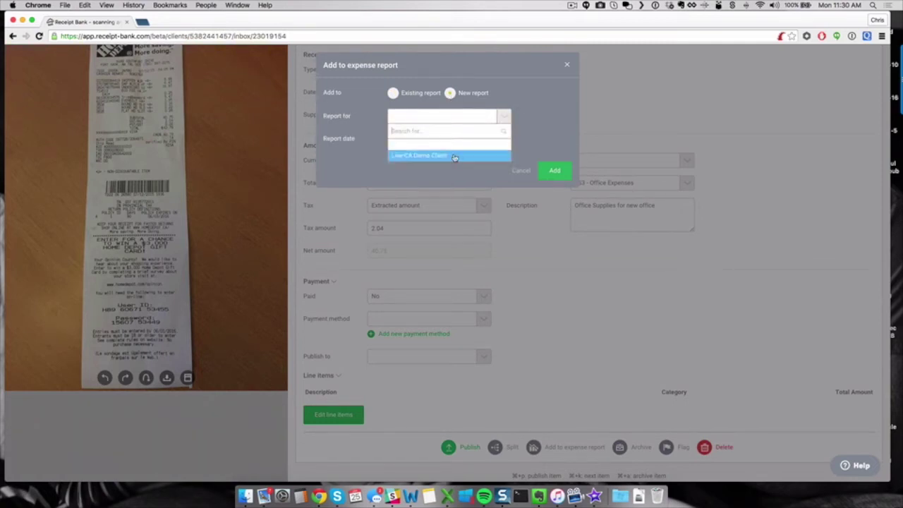
click(452, 156)
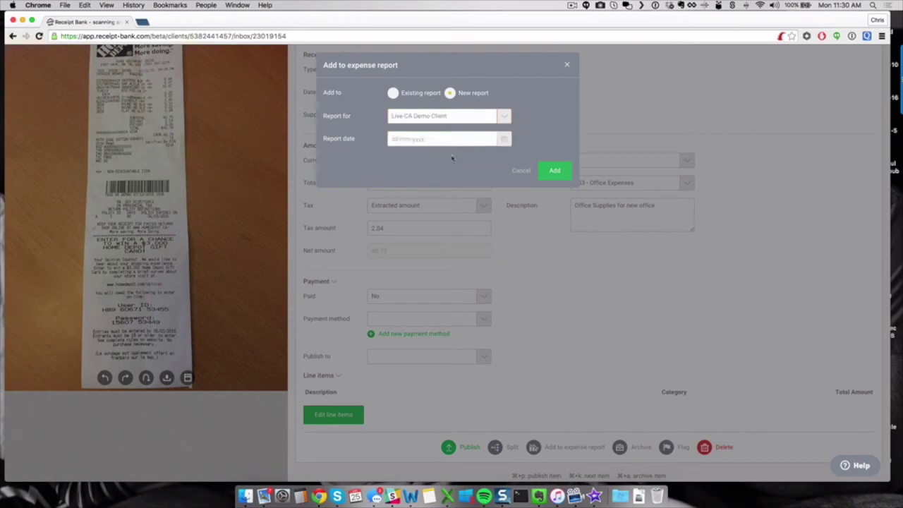
click(504, 140)
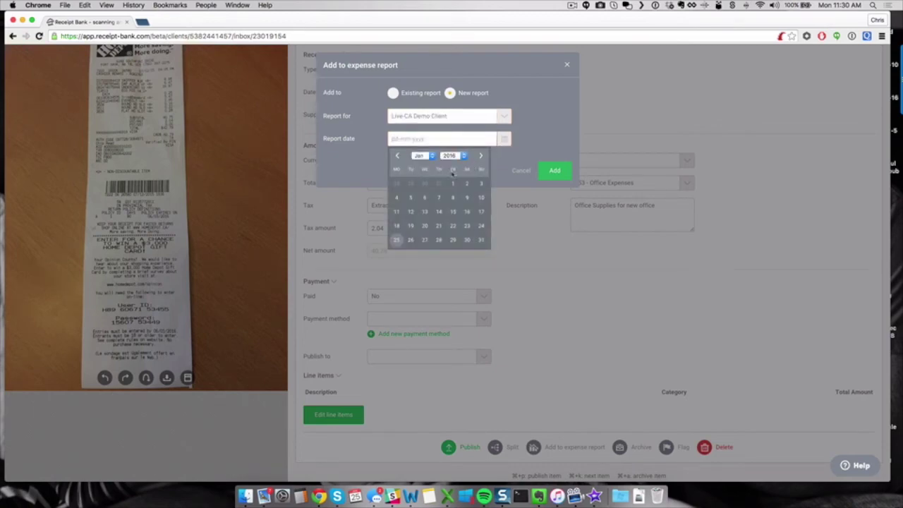
click(397, 241)
click(552, 170)
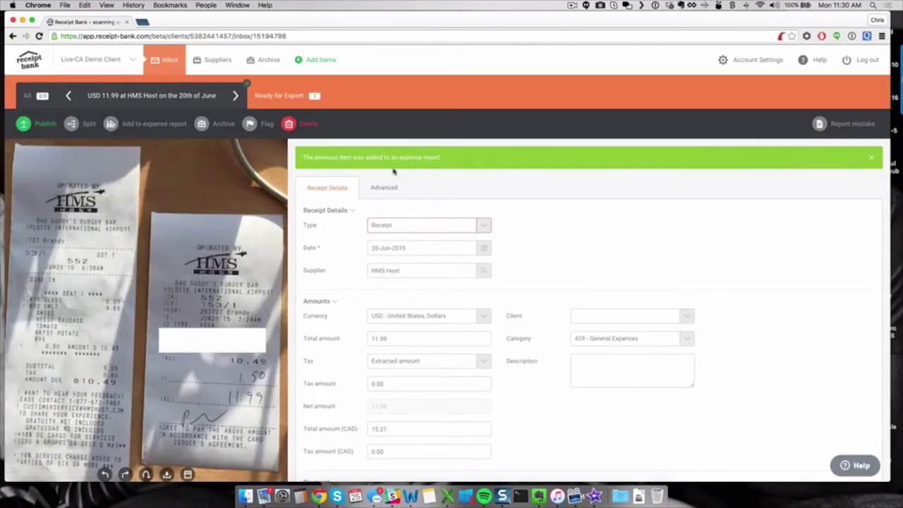
Set the HMS Host receipt's total amount in CAD to 16.45.
scroll(394, 171, down, 1)
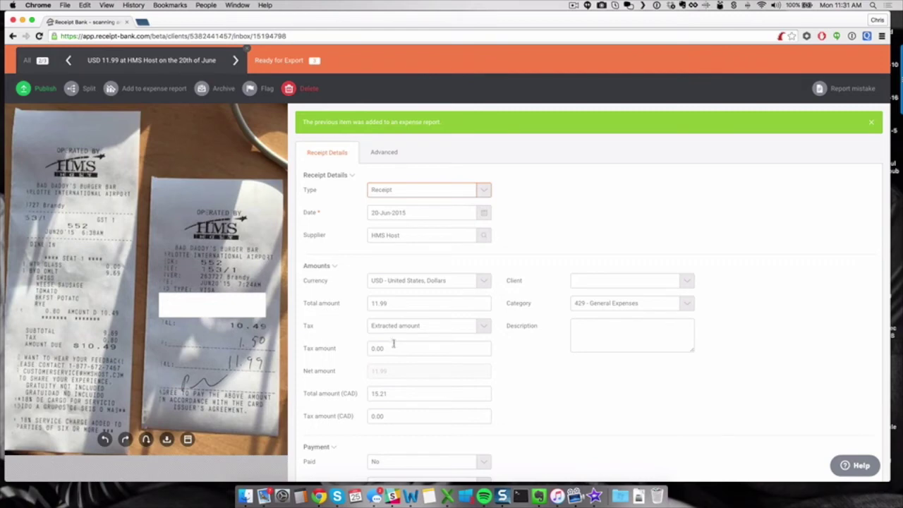
scroll(394, 344, down, 2)
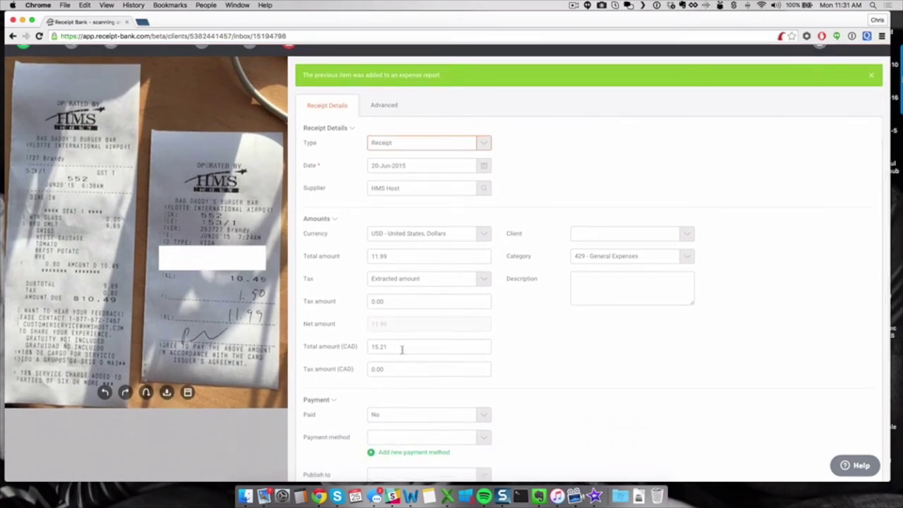
drag(391, 347, 371, 346)
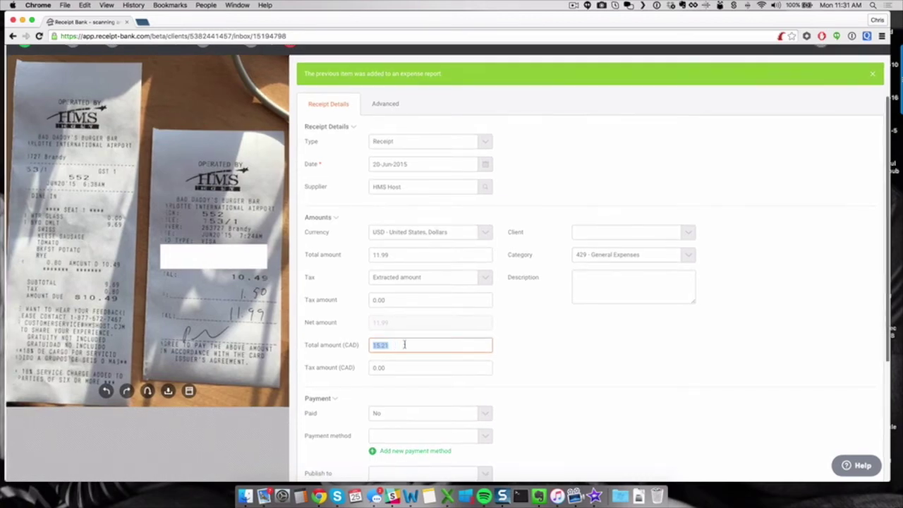
scroll(360, 344, down, 1)
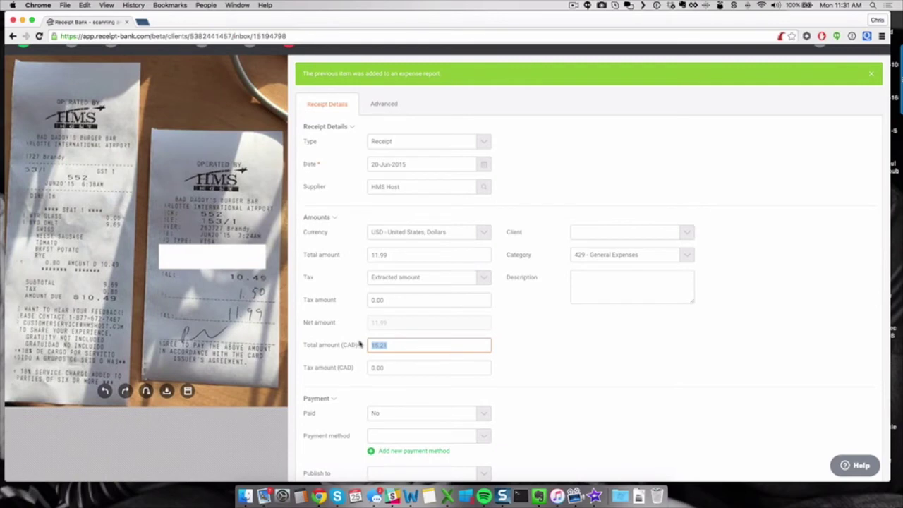
text(16.45)
click(574, 333)
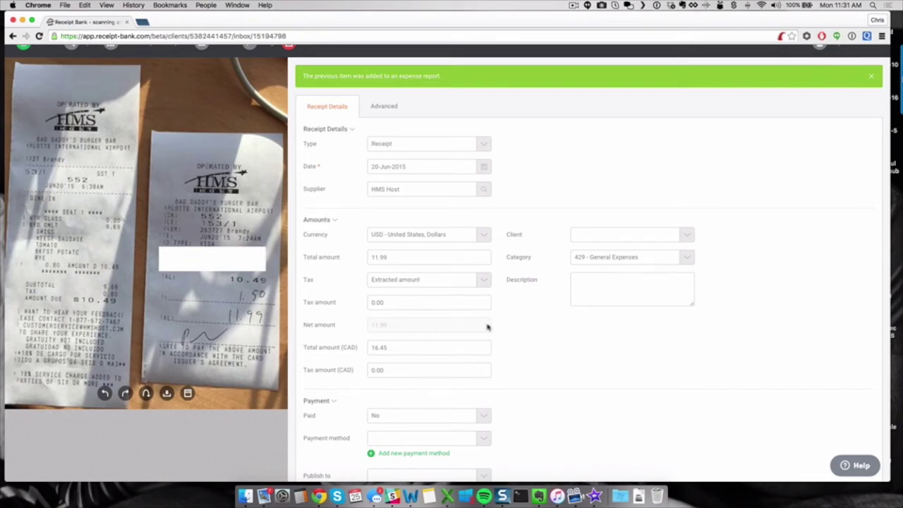
Set the HMS Host receipt's category to 420 - Meals & Entertainment (0%) and its description to "Meal while travelling to trade show".
click(600, 257)
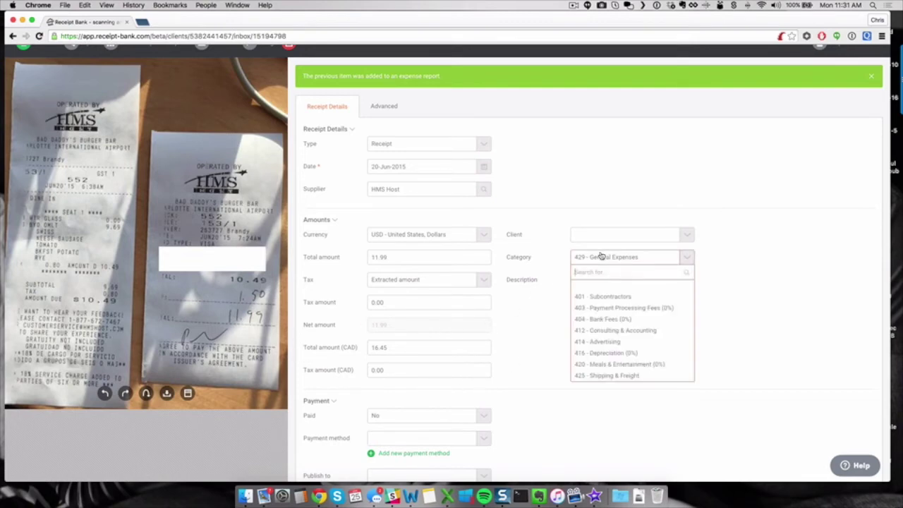
click(629, 367)
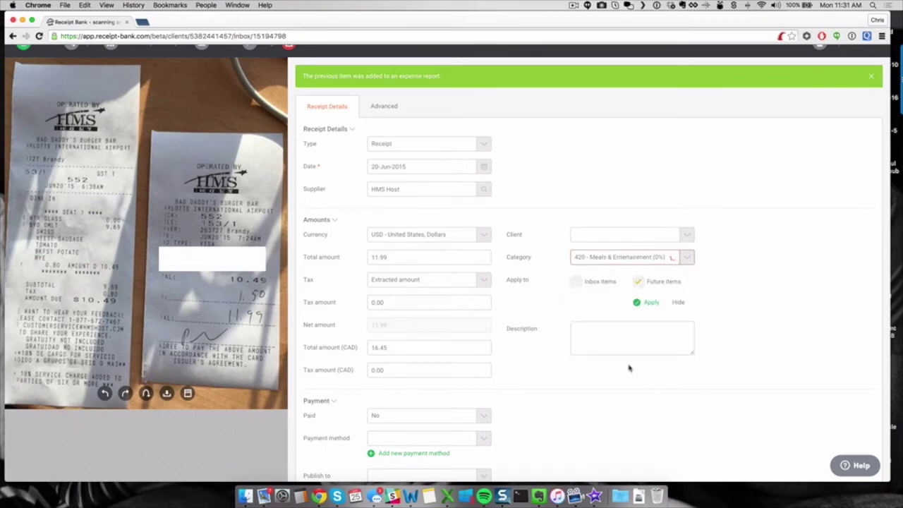
click(611, 339)
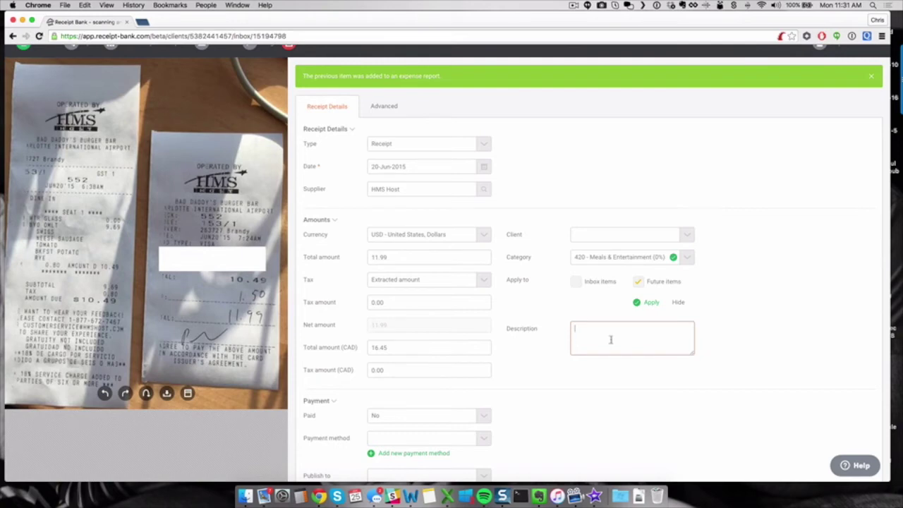
text(Meal while travelling to trade sho)
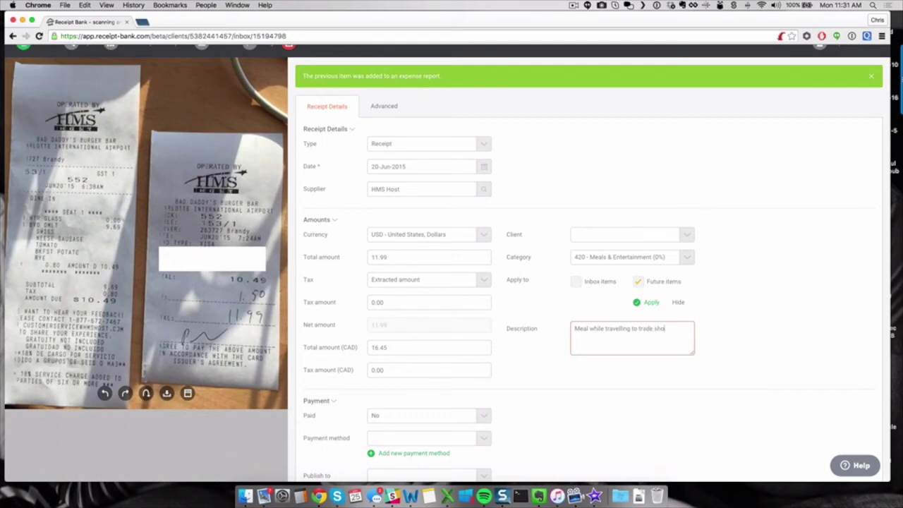
text(w)
click(758, 293)
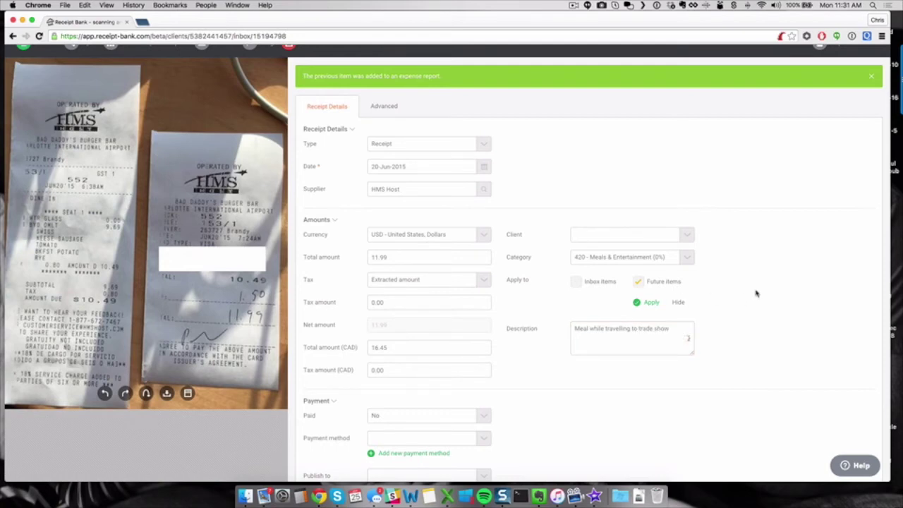
Add the HMS Host receipt to the existing Live-CA Demo Client expense report of 25 Jan 2016.
scroll(766, 282, down, 3)
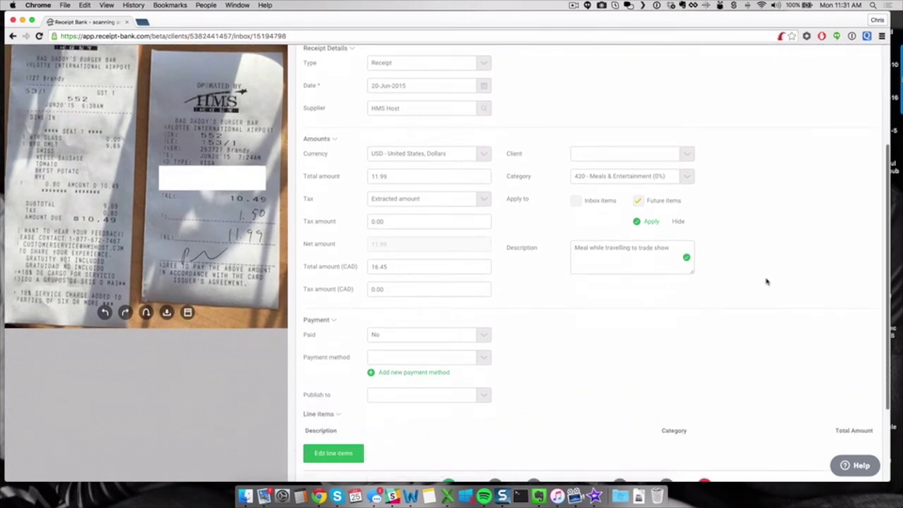
scroll(758, 279, down, 4)
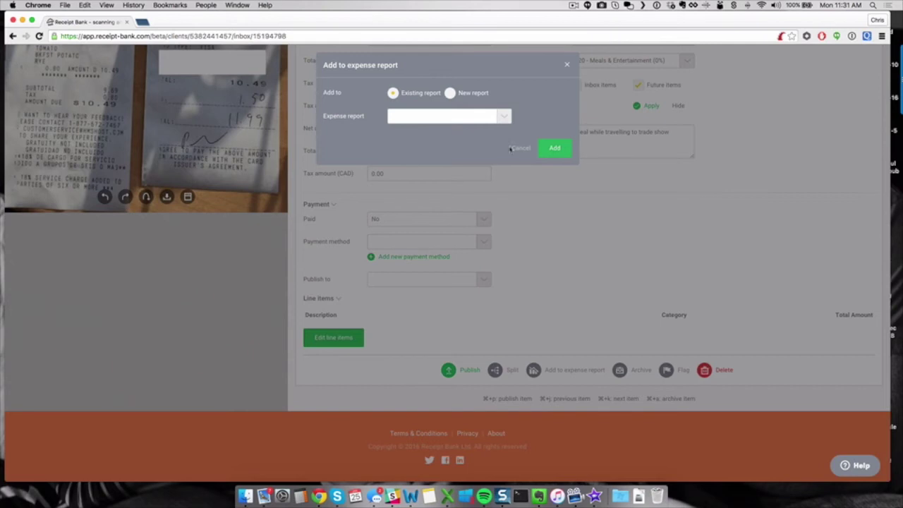
click(503, 116)
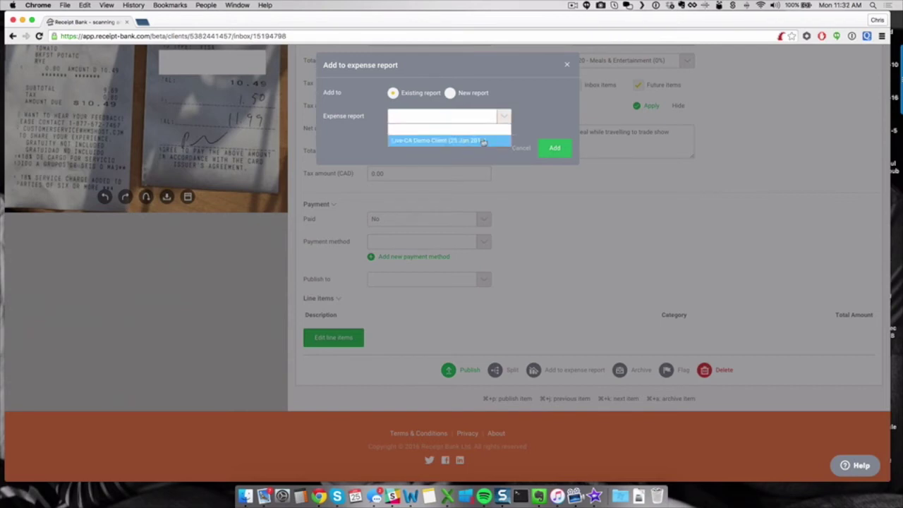
click(483, 140)
click(552, 148)
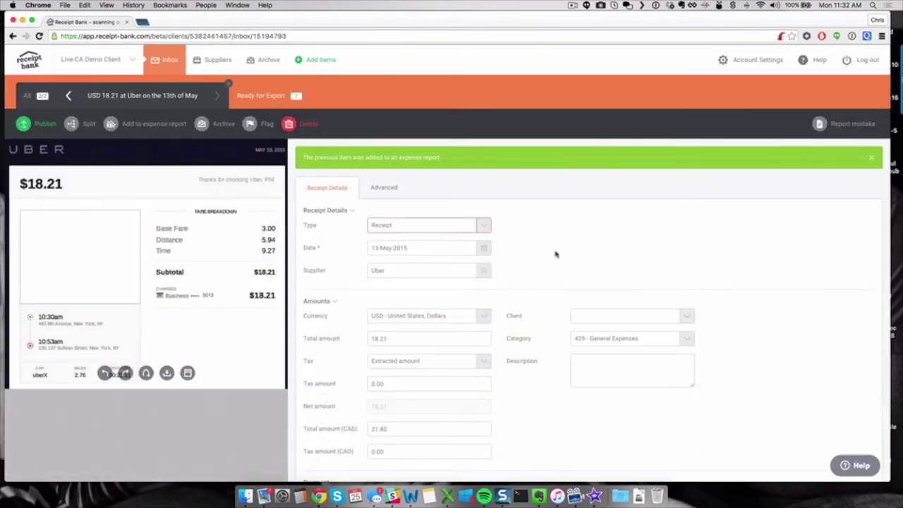
Review the Uber receipt's details and check its total amount in CAD.
scroll(555, 254, down, 2)
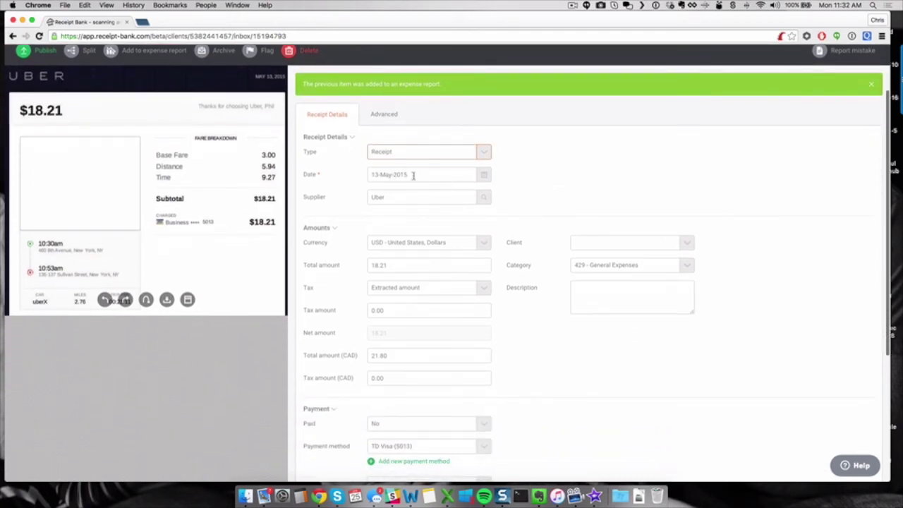
scroll(383, 242, down, 1)
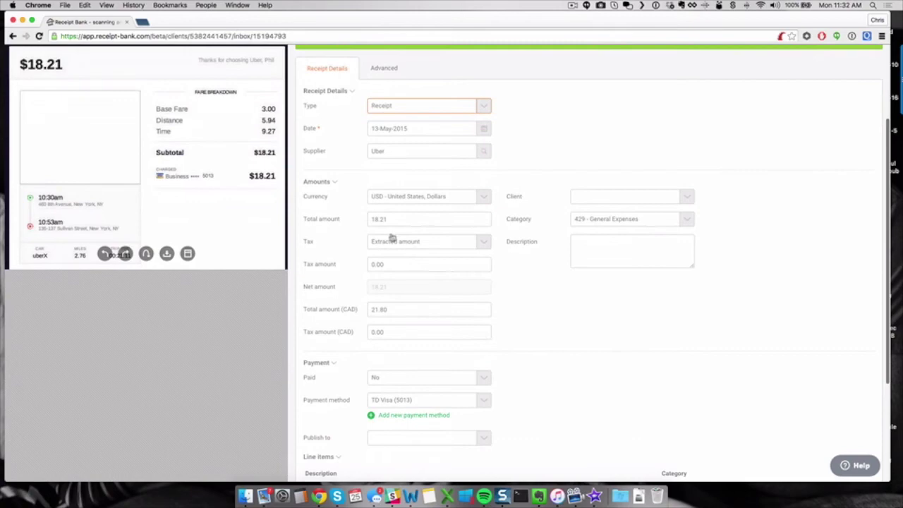
click(401, 312)
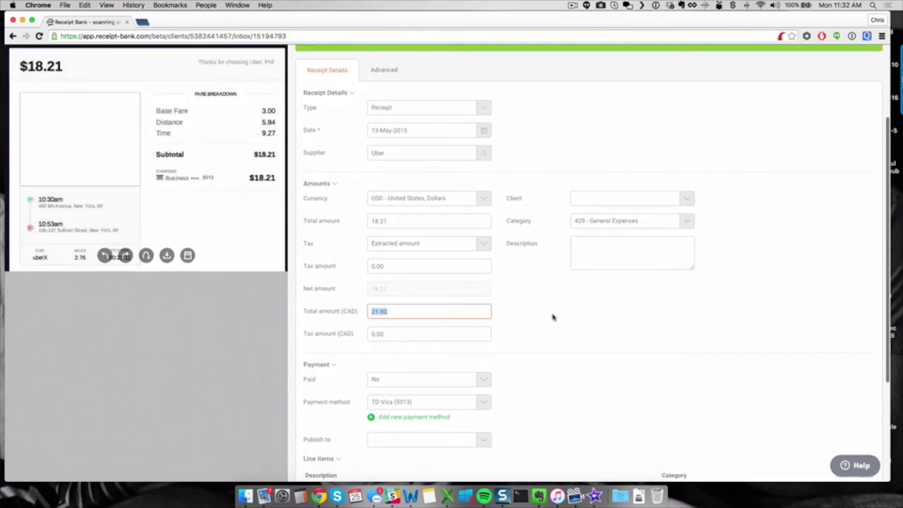
click(615, 306)
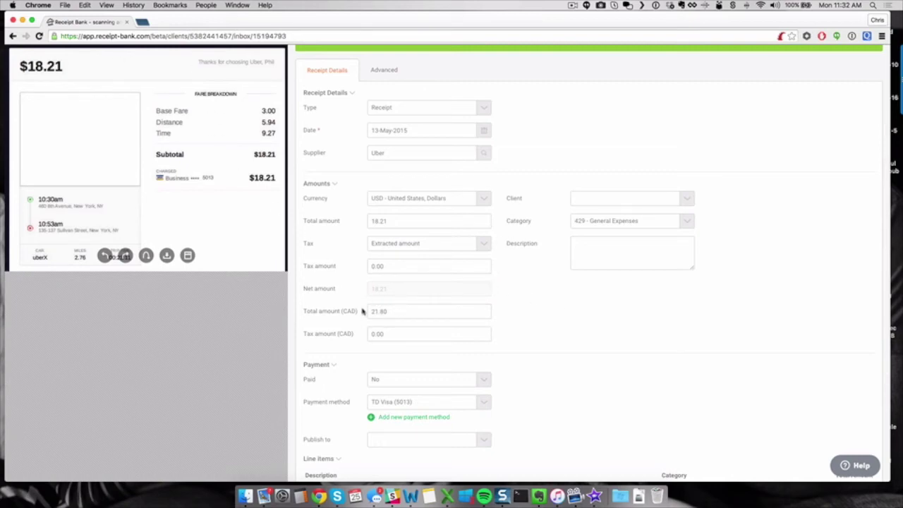
click(405, 314)
click(566, 303)
Set the Uber receipt's category to 493 - Travel - Domestic and its description to "Uber receipt - travel to trade show".
click(644, 223)
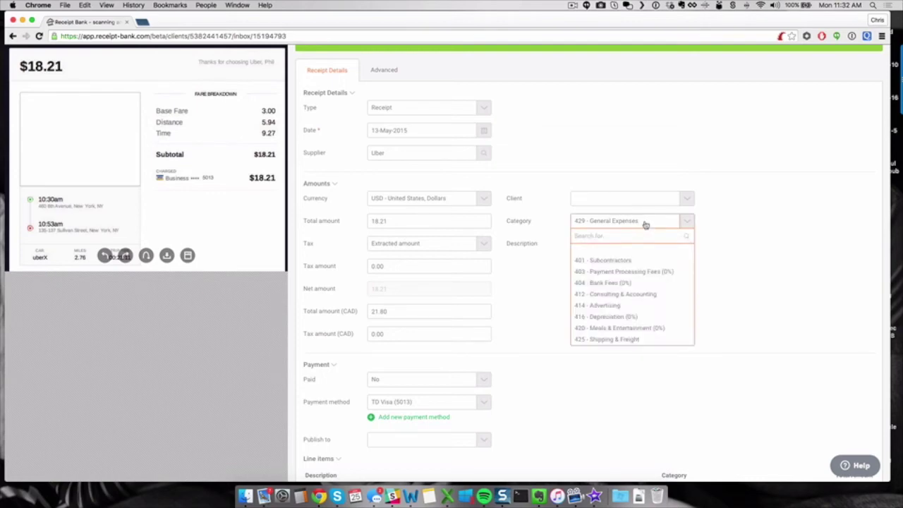
text(travel)
key(Down)
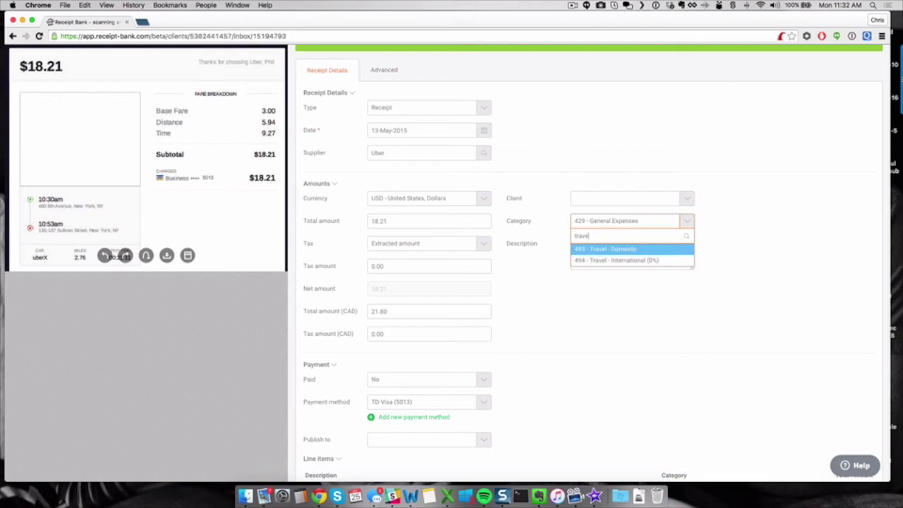
key(Return)
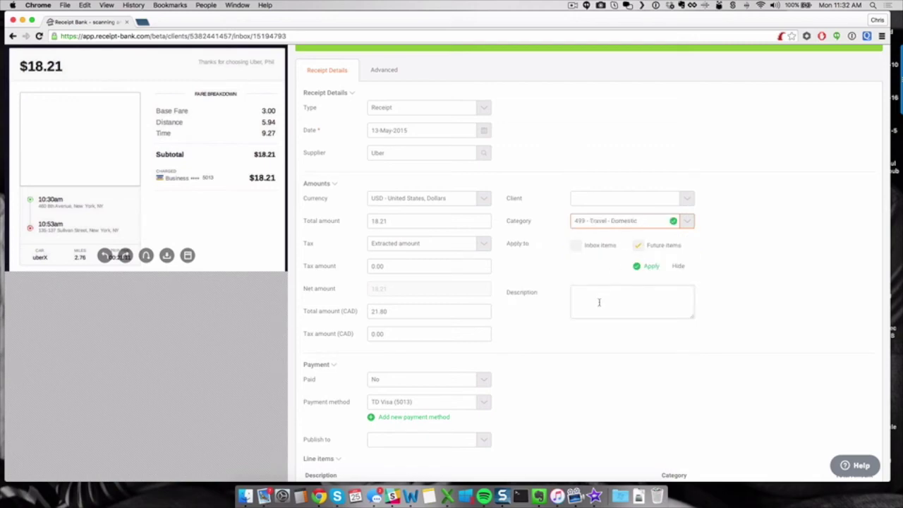
click(599, 296)
text(Ube)
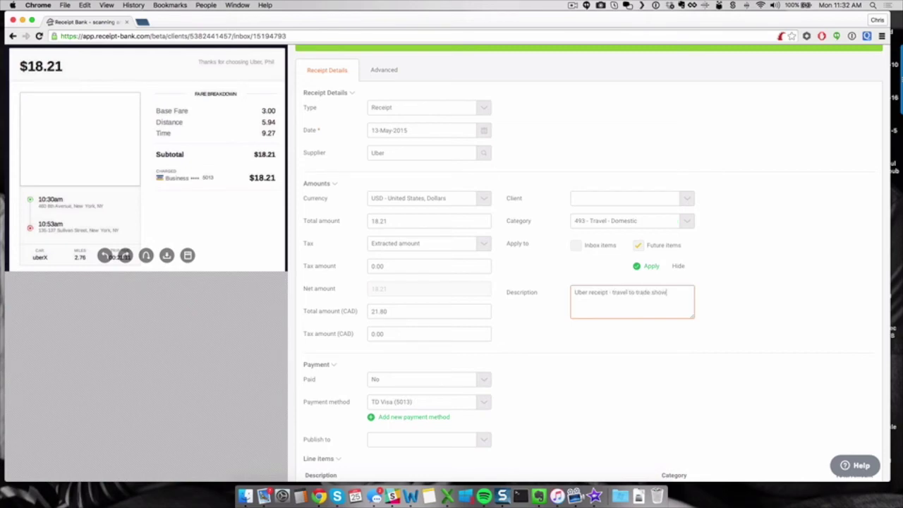
click(603, 373)
Add the Uber receipt to the existing Live-CA Demo Client expense report of 25 Jan 2016.
scroll(613, 360, down, 1)
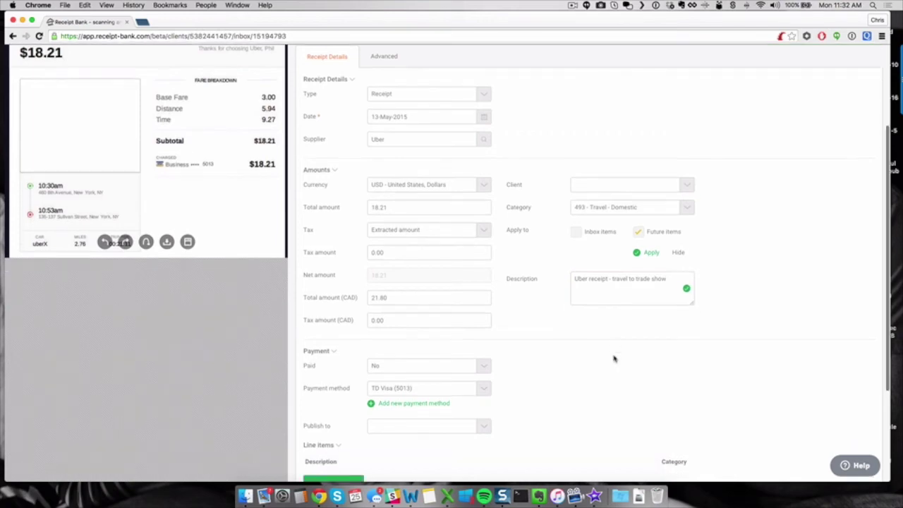
scroll(613, 359, down, 3)
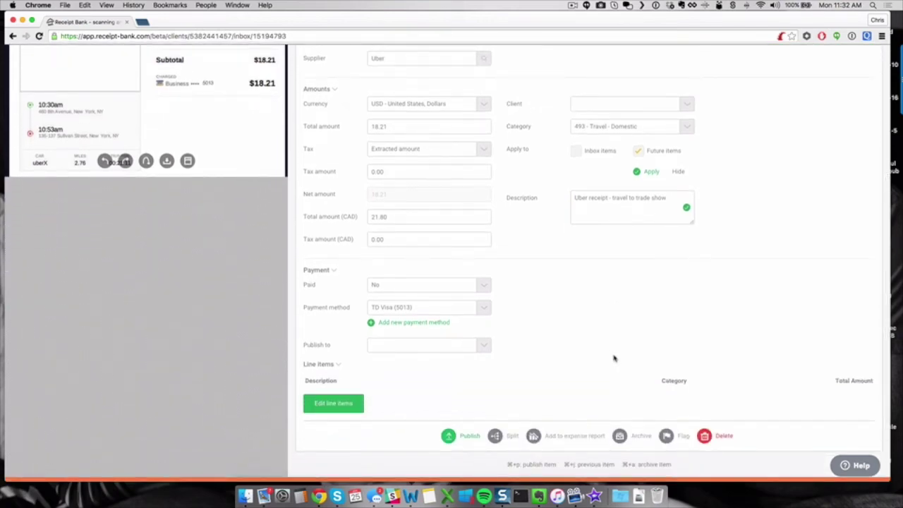
scroll(614, 358, down, 2)
click(570, 389)
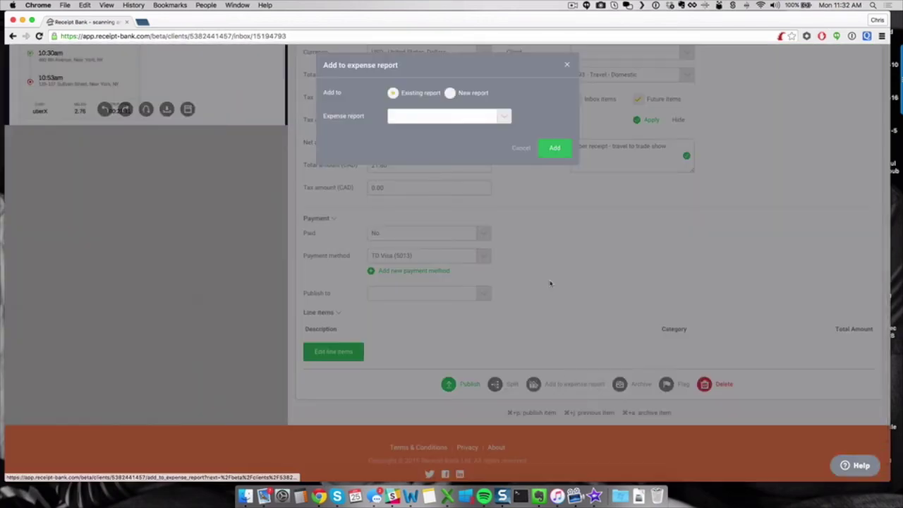
click(486, 116)
click(466, 140)
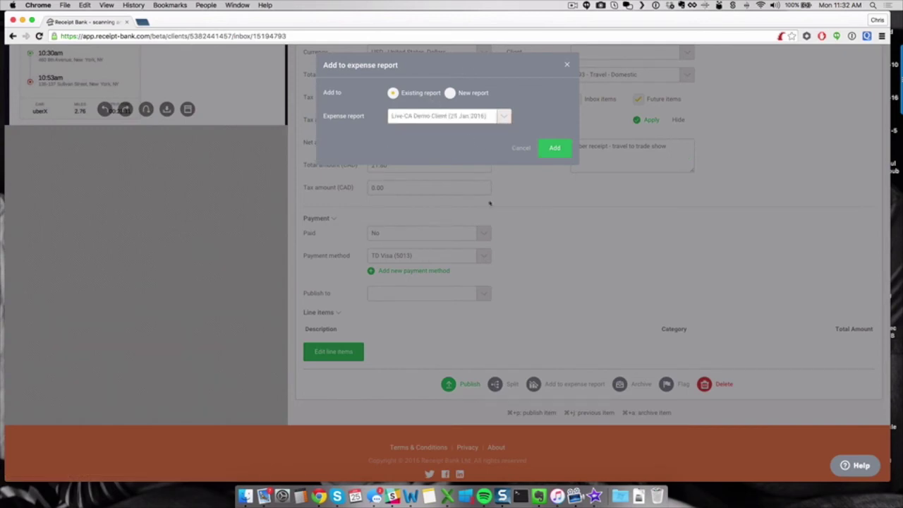
click(553, 150)
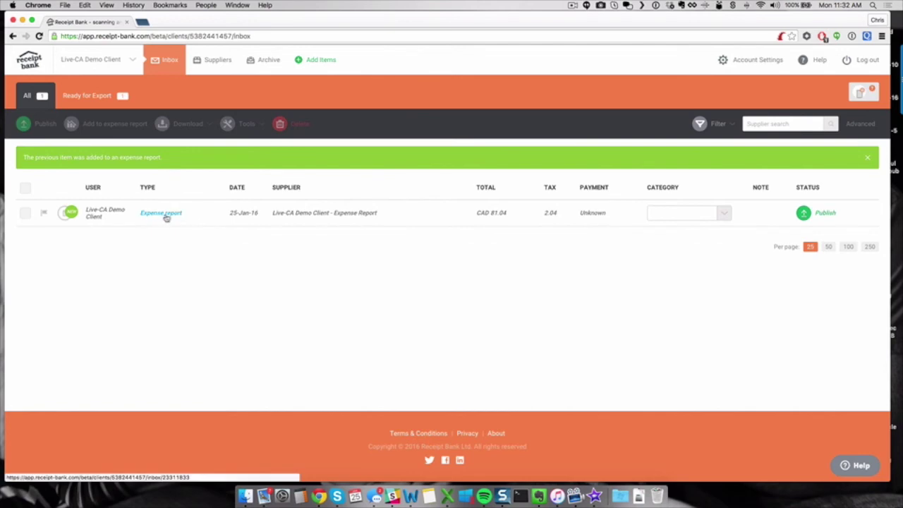
Open the Uber item from the Live-CA Demo Client expense report and set its total amount in CAD to 23.45.
click(161, 215)
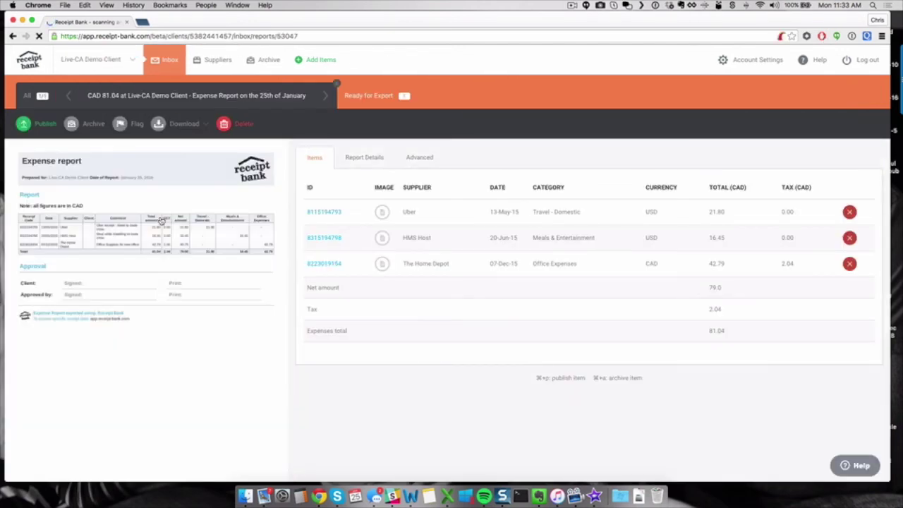
click(160, 219)
click(323, 215)
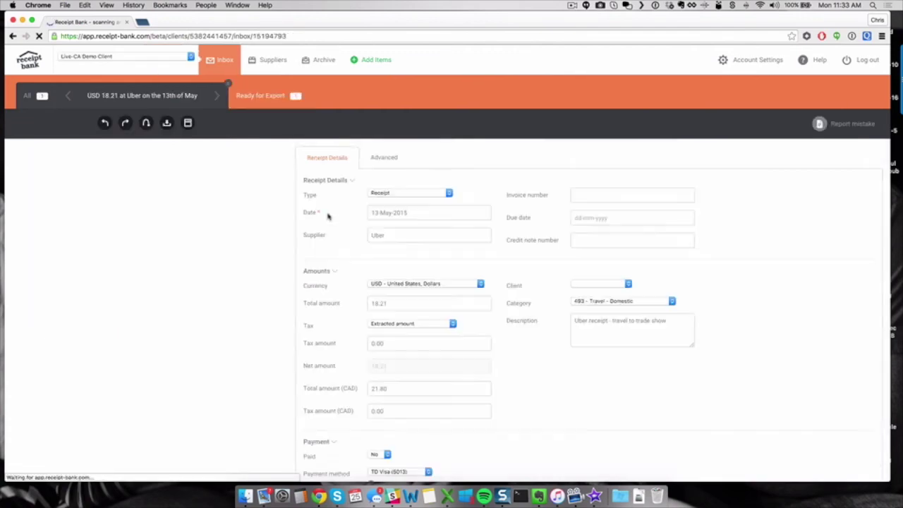
scroll(511, 293, down, 3)
click(371, 319)
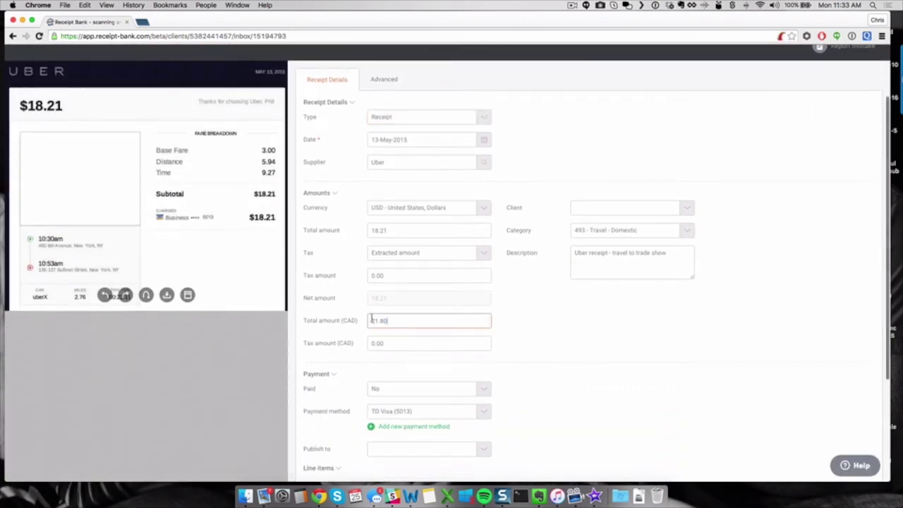
key(super+a)
text(23)
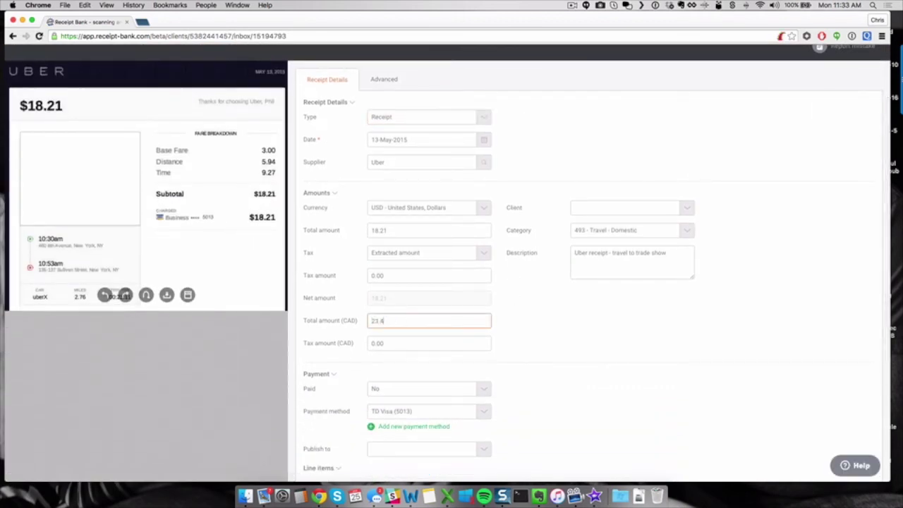
click(556, 317)
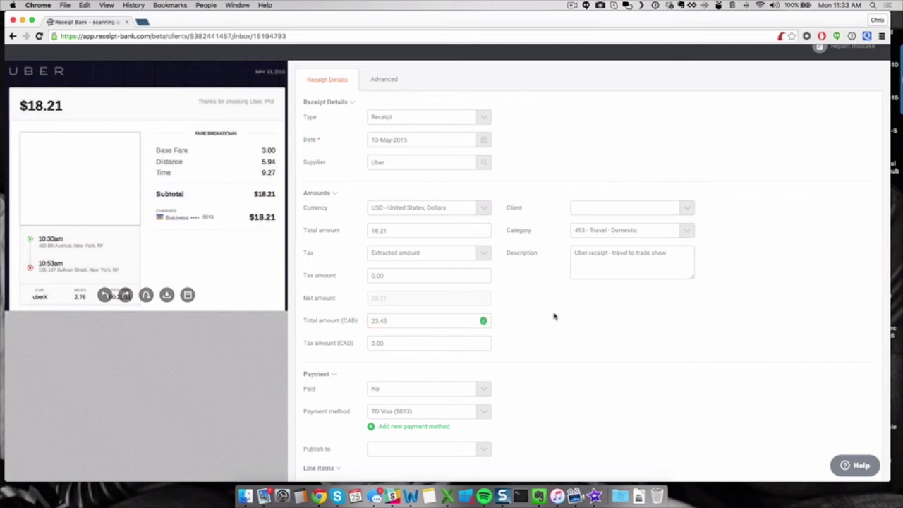
Return to the inbox and reopen the expense report to check the Uber item's total in CAD.
scroll(555, 317, down, 3)
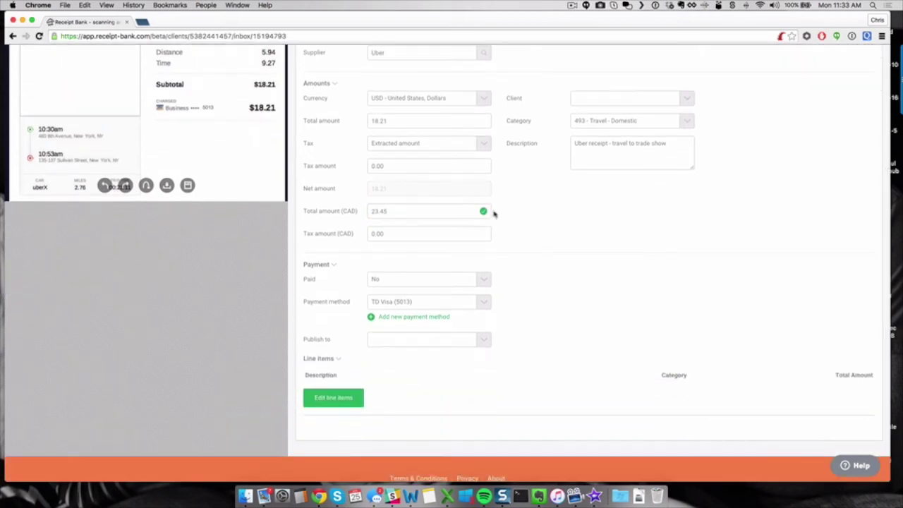
scroll(502, 224, up, 5)
scroll(502, 225, up, 1)
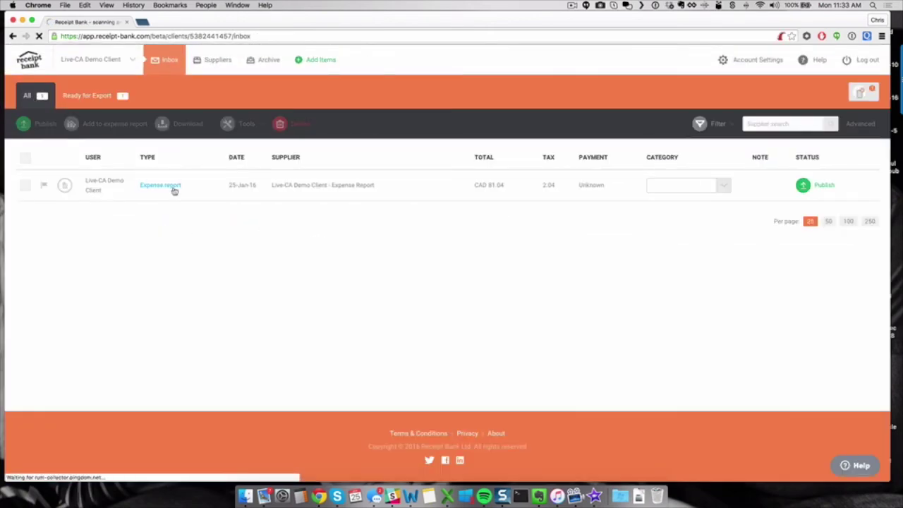
click(174, 185)
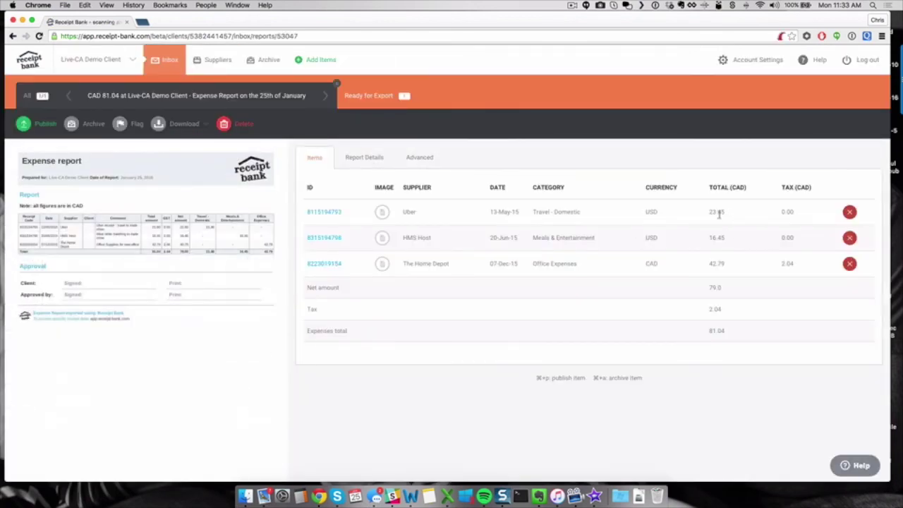
mouse_move(212, 236)
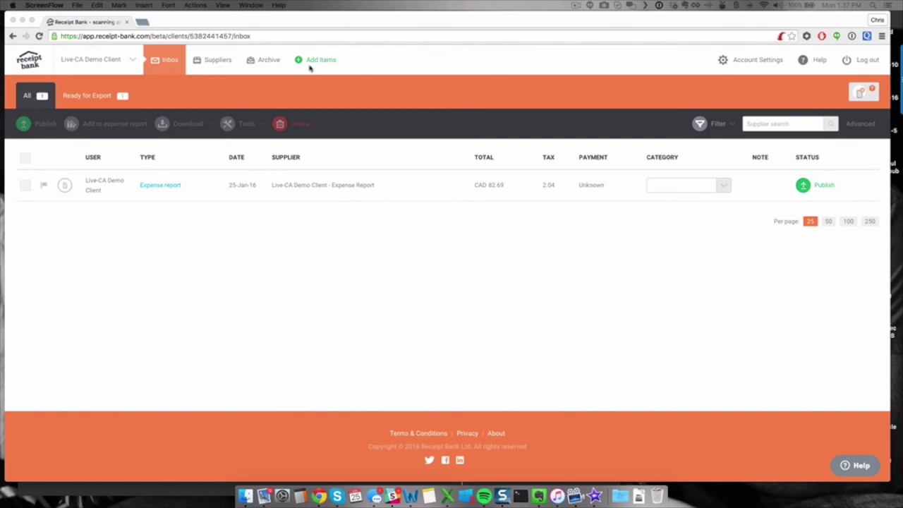
Open the instructions for adding items by e-mail and look up the client's unique Receipt Bank e-mail address.
click(311, 66)
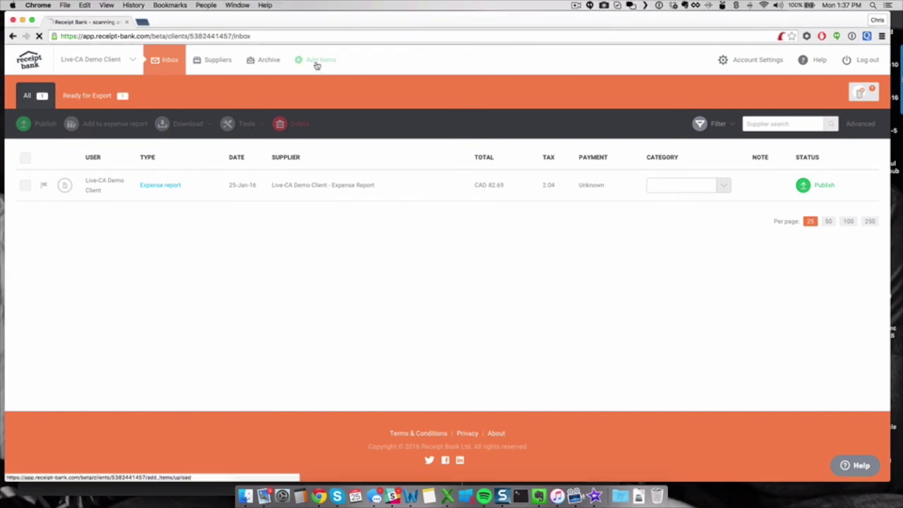
click(91, 98)
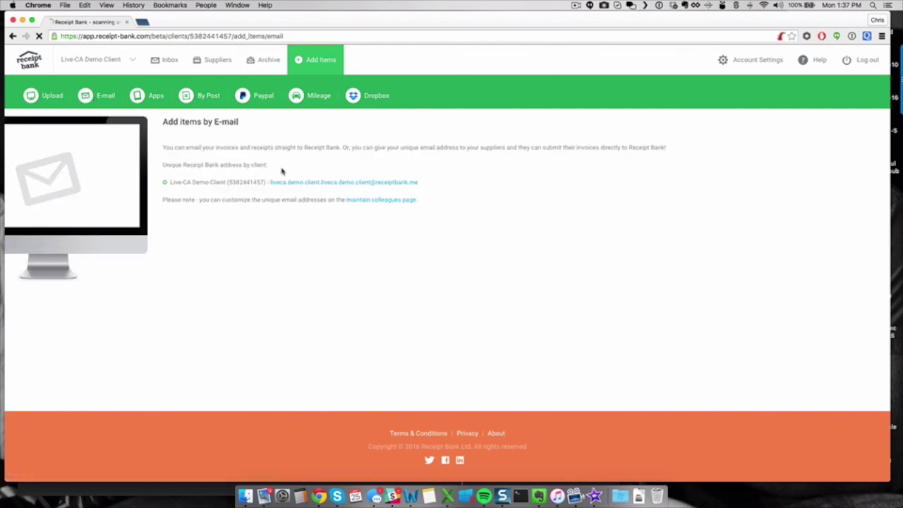
drag(270, 183, 417, 183)
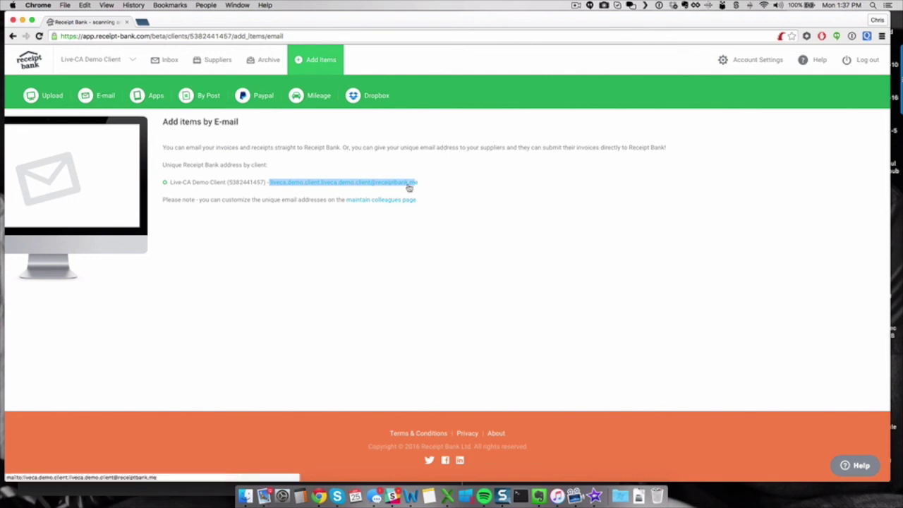
click(426, 187)
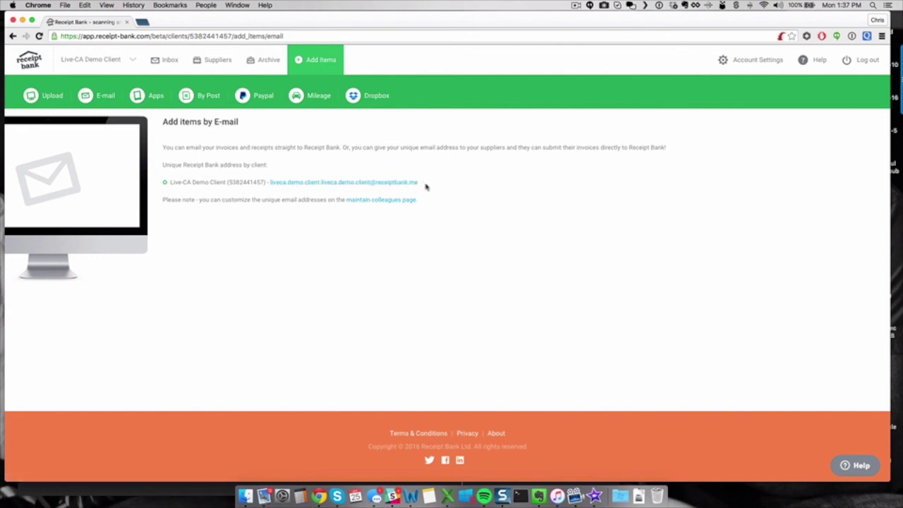